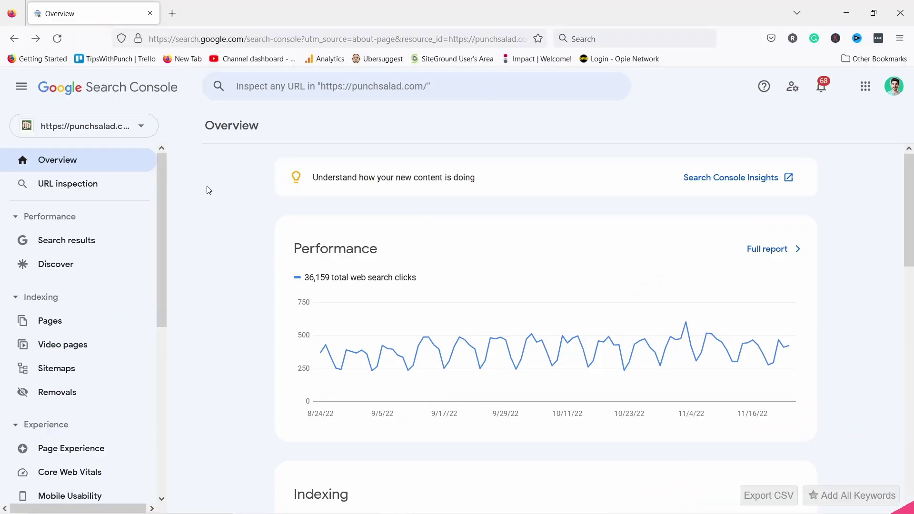
Step: Choose Add property from the property selector to reach the property type choice
click(141, 127)
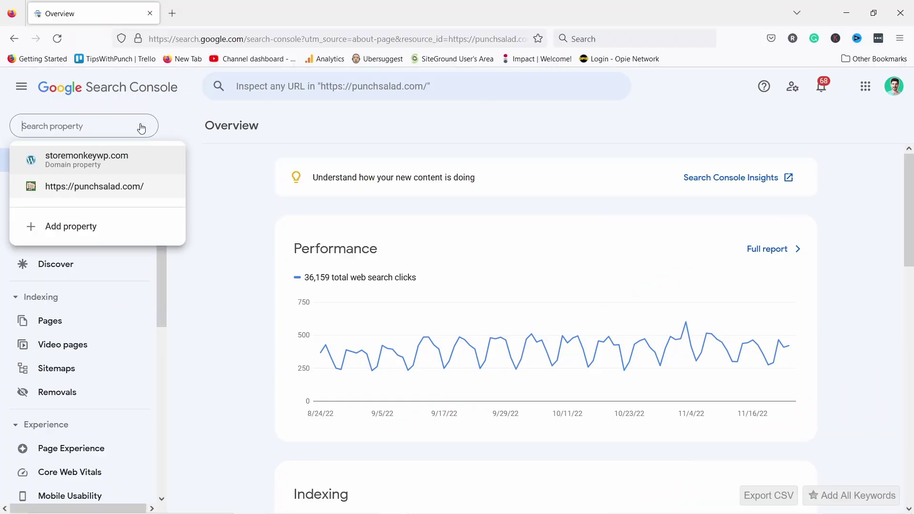
click(86, 231)
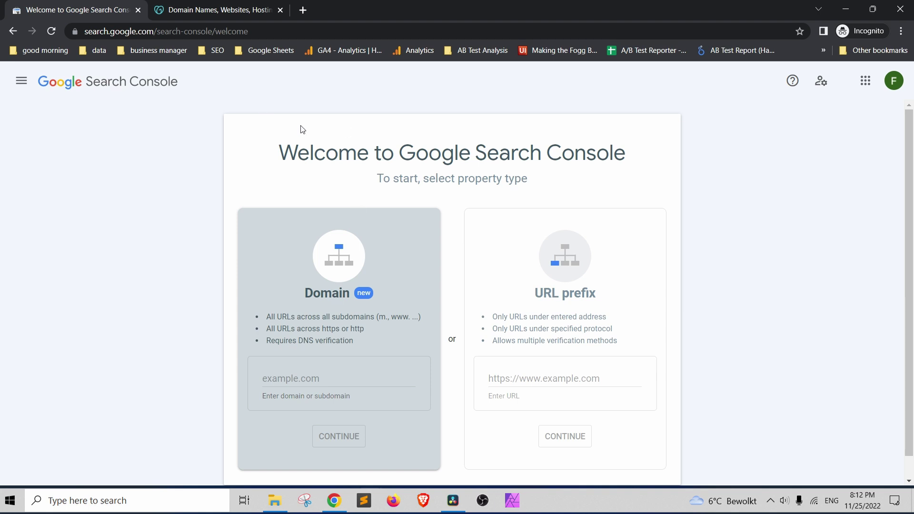
Step: Enter flipstik.eu in the Domain field and continue to the DNS verification instructions
click(107, 31)
click(165, 164)
scroll(243, 117, down, 1)
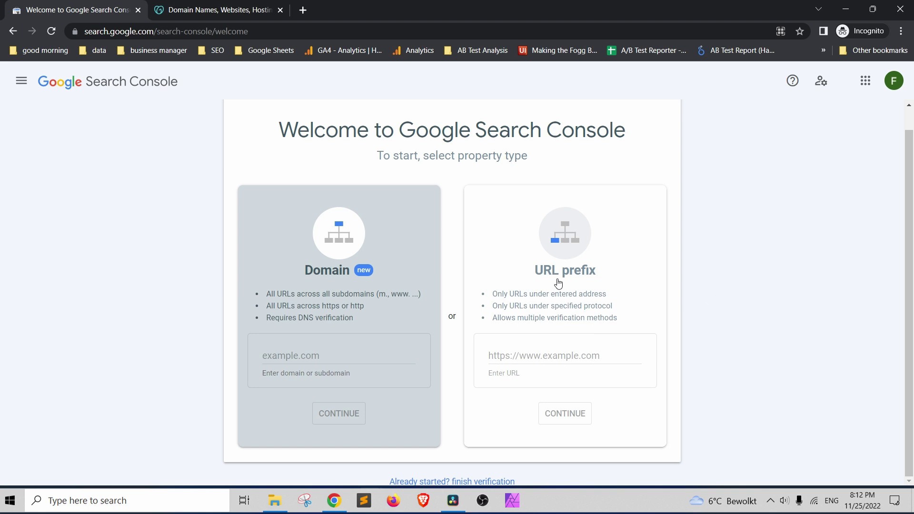
click(284, 355)
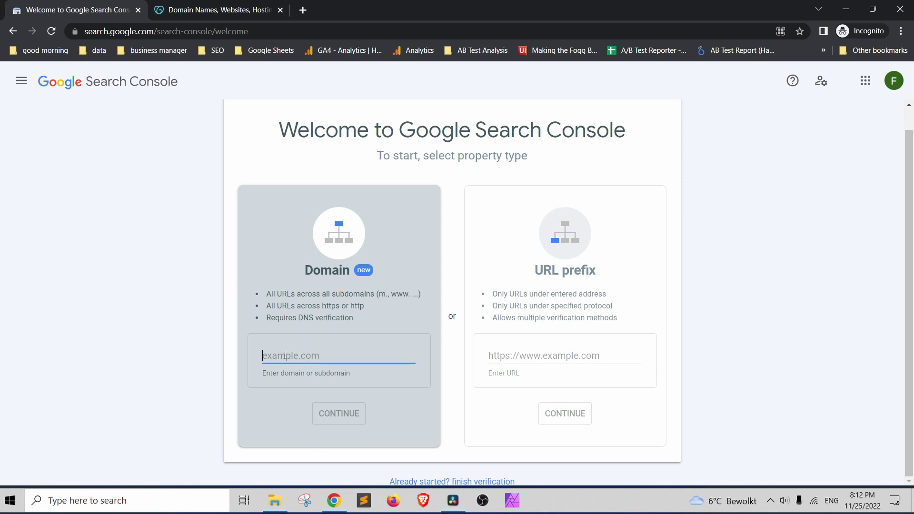
text(flipstik.e)
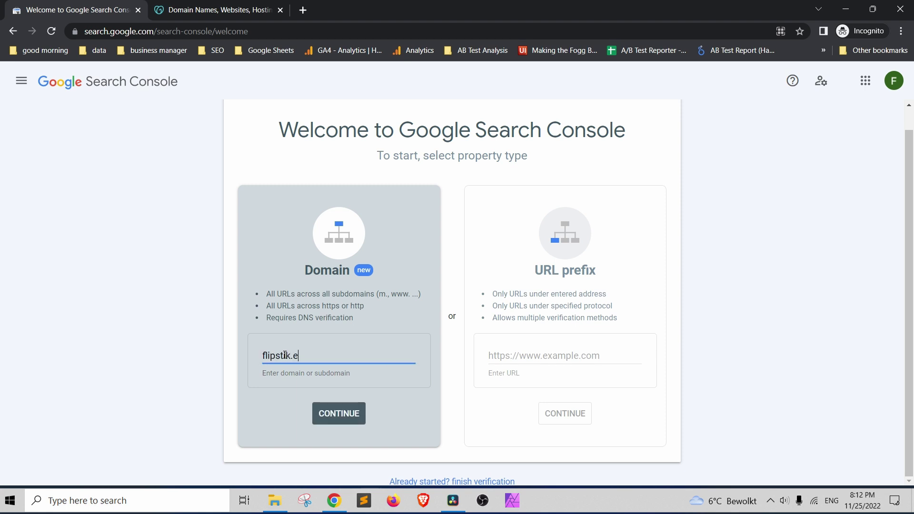
text(u)
click(335, 408)
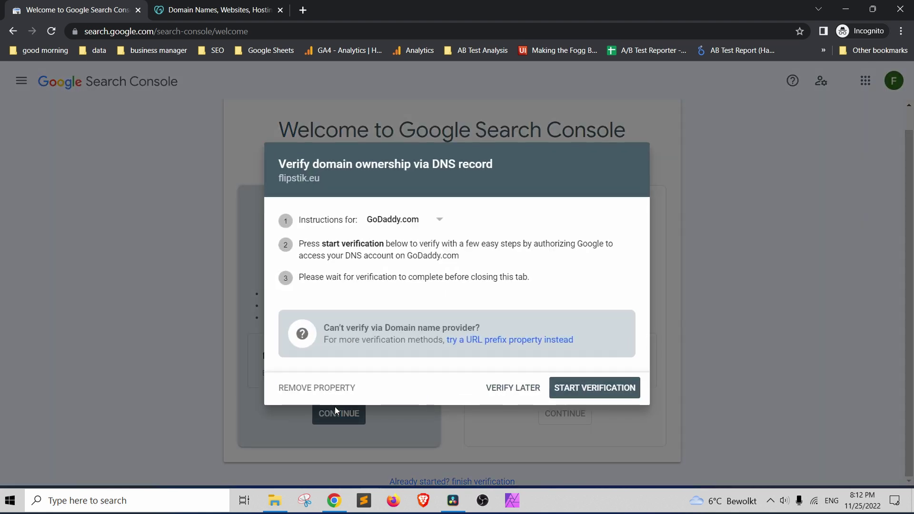
click(404, 221)
click(397, 239)
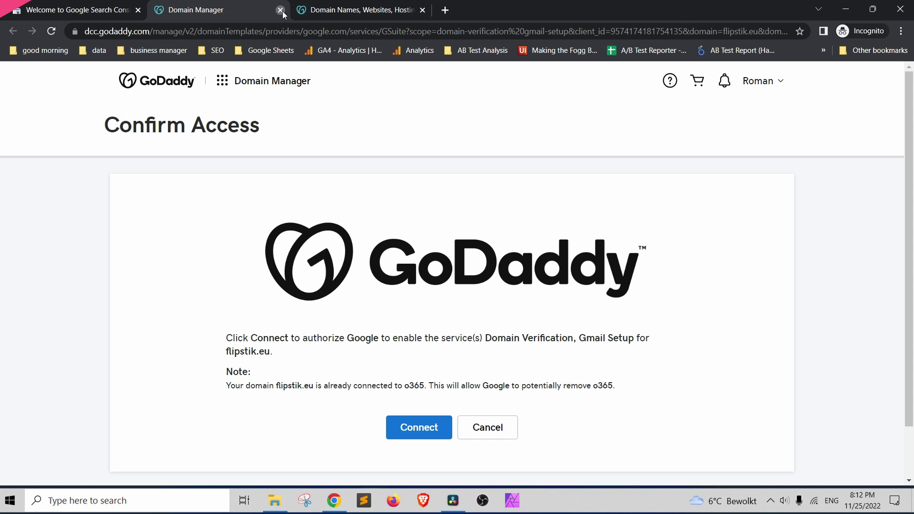
click(280, 10)
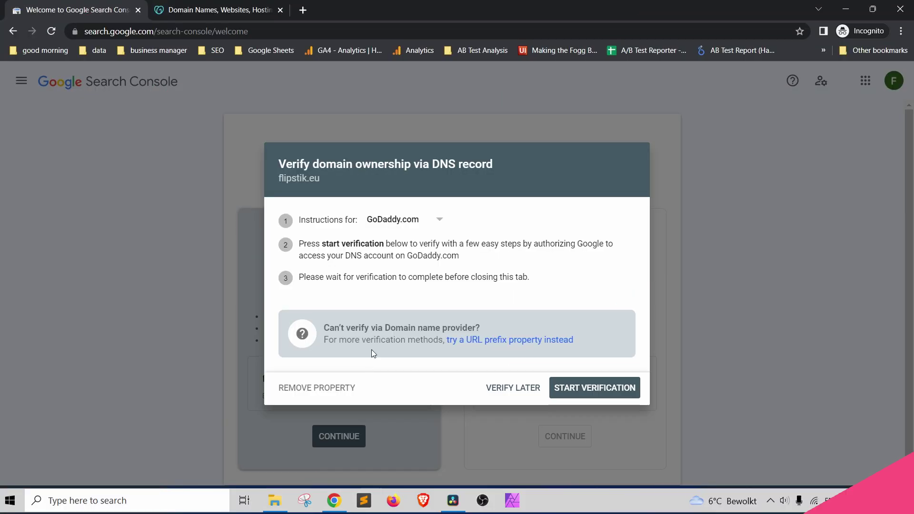
Step: Switch to Any DNS provider instructions, keep the TXT record type, and copy the verification record
click(410, 219)
click(399, 218)
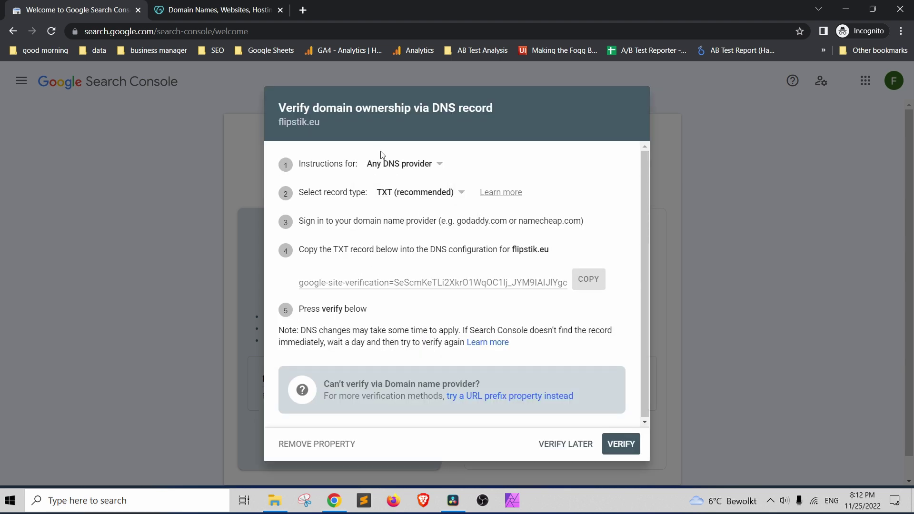
click(419, 192)
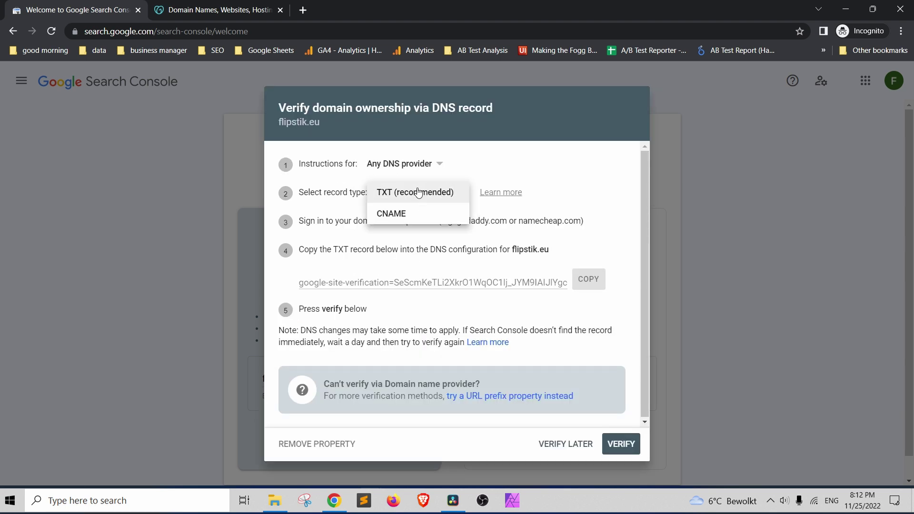
click(421, 190)
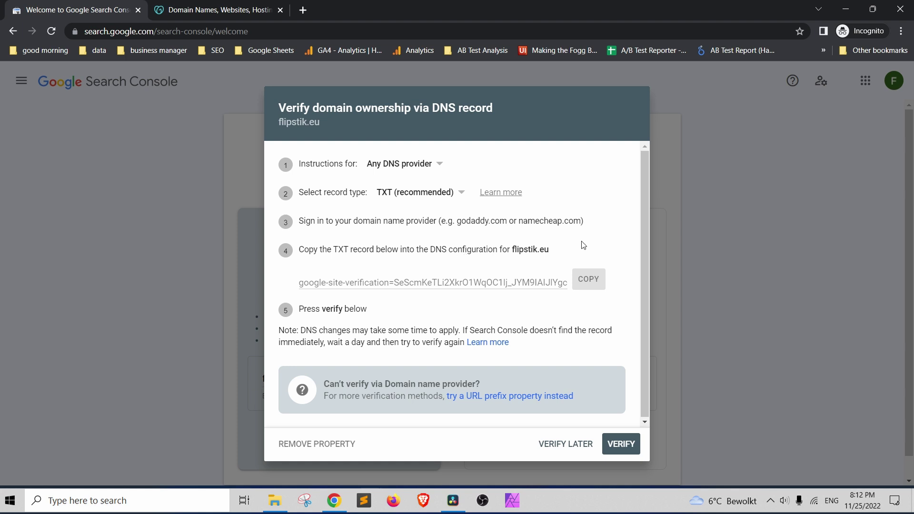
click(590, 281)
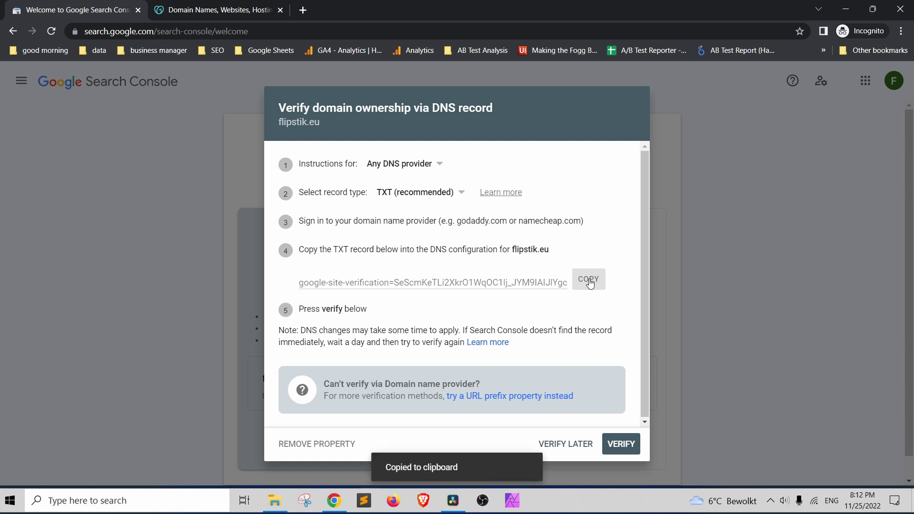
click(218, 11)
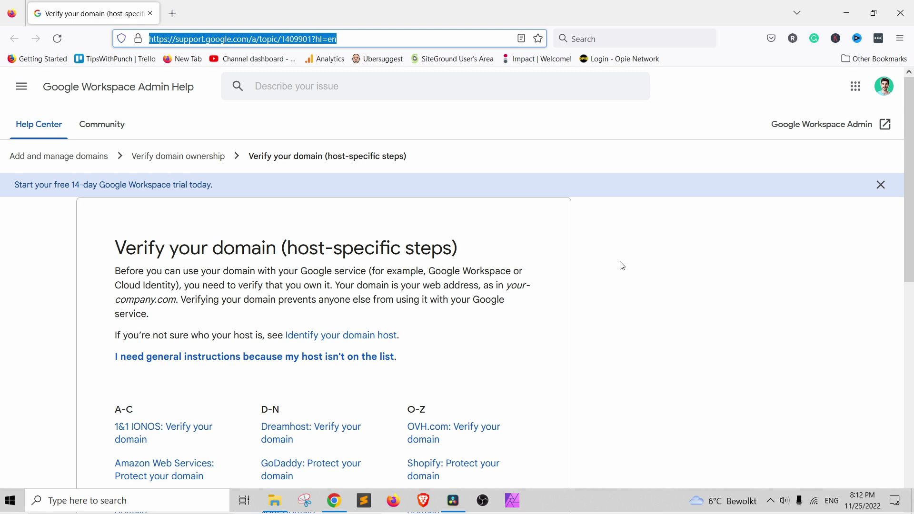
scroll(623, 264, down, 5)
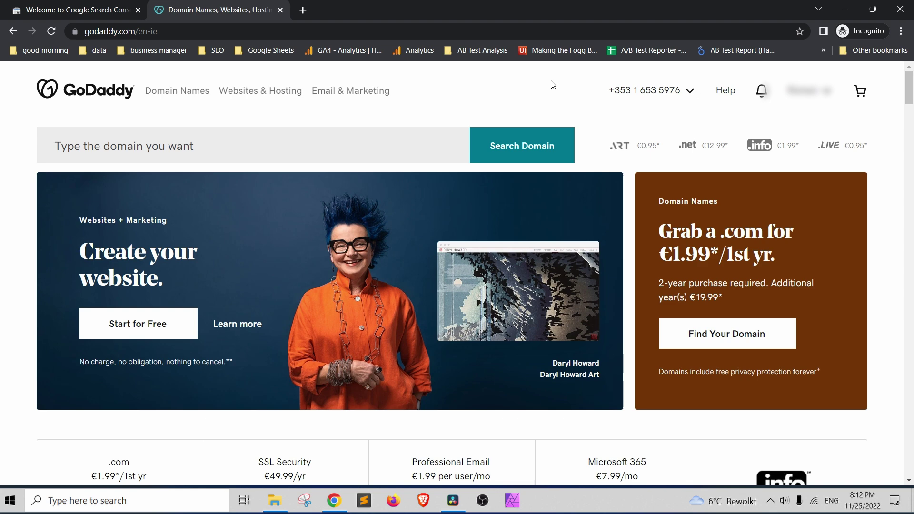
Step: Go to My Products in GoDaddy and open the DNS Records list for flipstik.eu
click(805, 95)
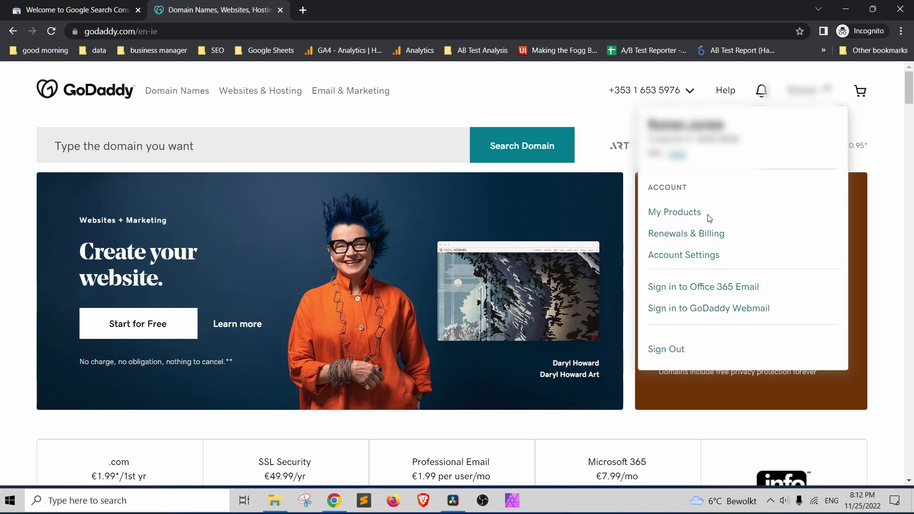
click(685, 219)
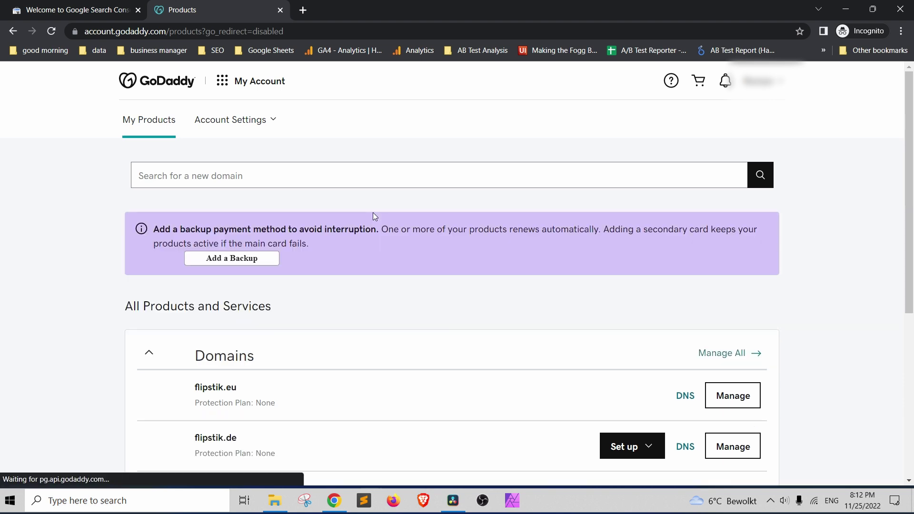
scroll(397, 166, down, 5)
scroll(396, 170, down, 1)
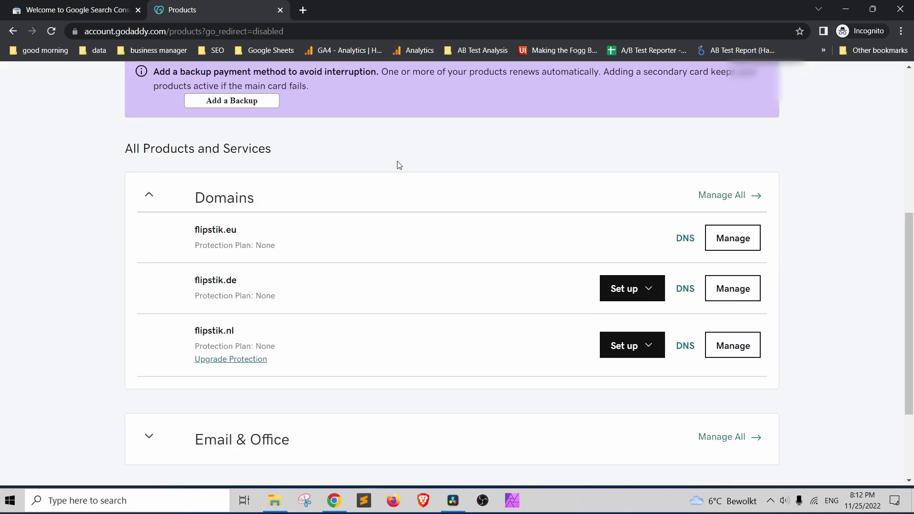
click(683, 239)
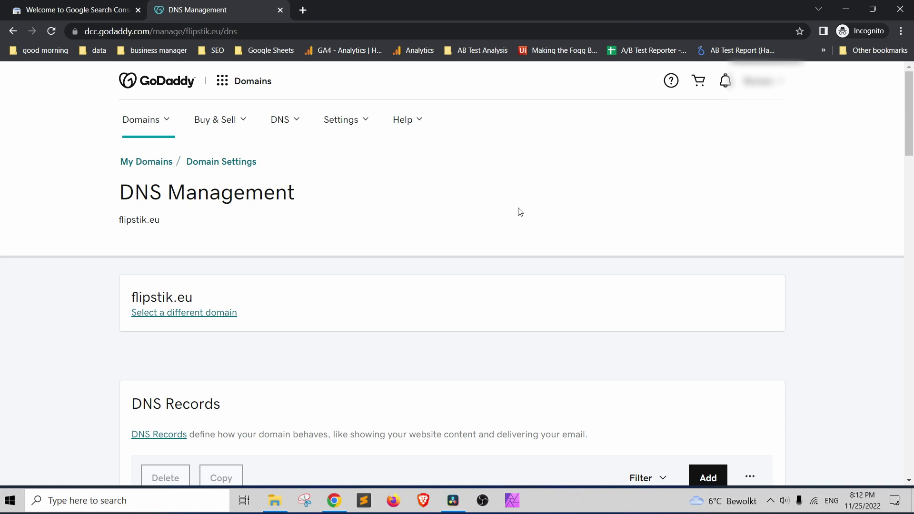
scroll(457, 177, down, 3)
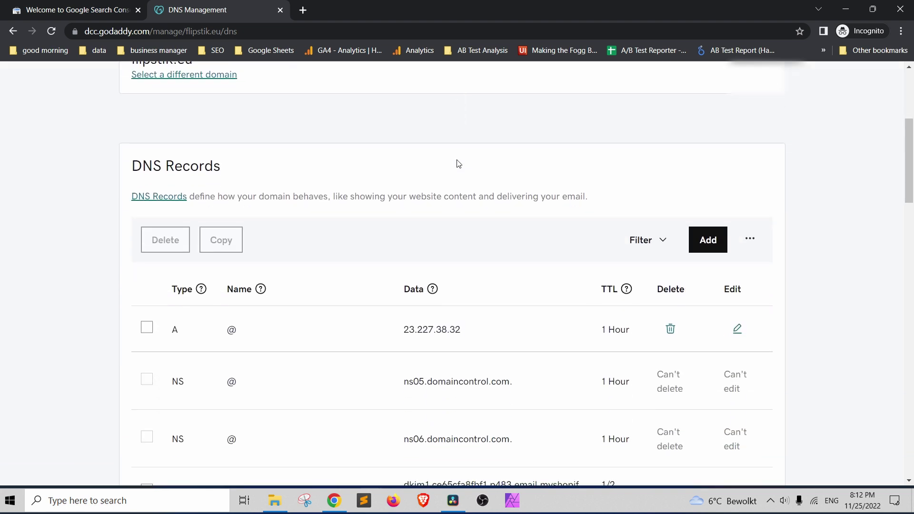
scroll(597, 157, down, 1)
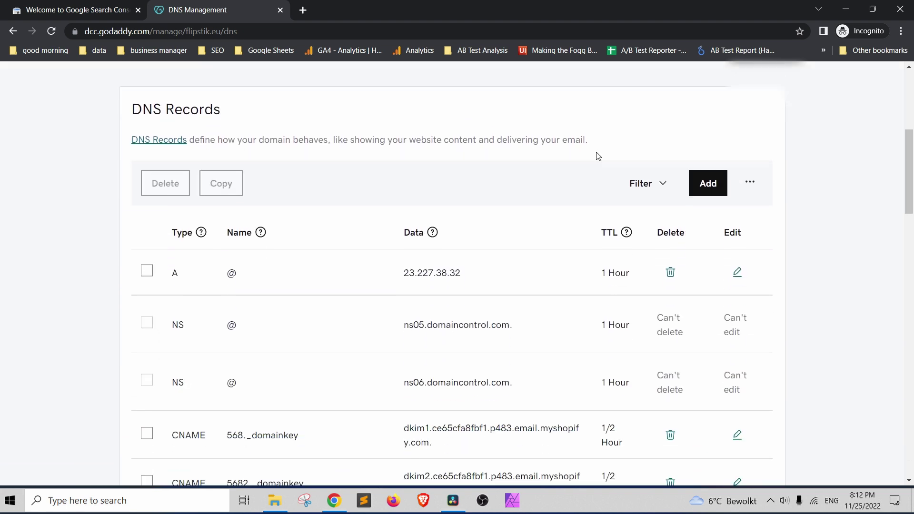
Step: Add a TXT record with host @, the pasted google-site-verification value, and default TTL
click(705, 181)
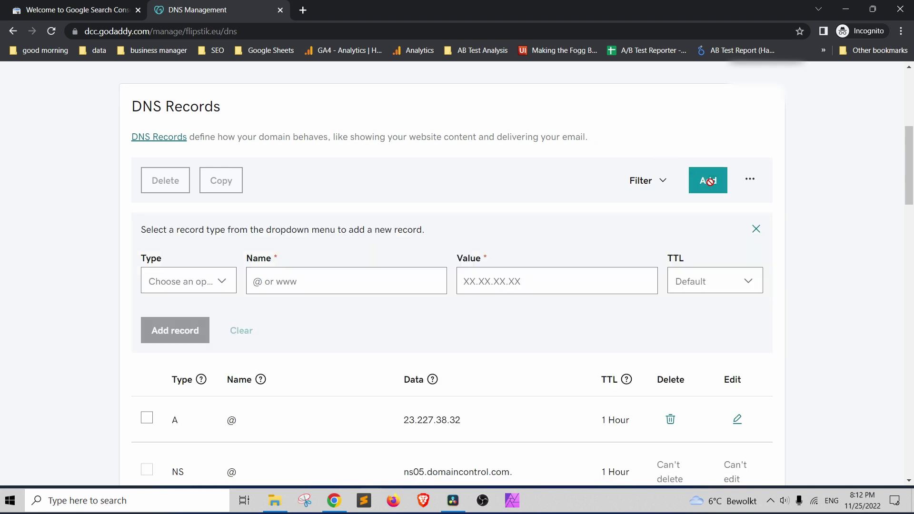
click(197, 286)
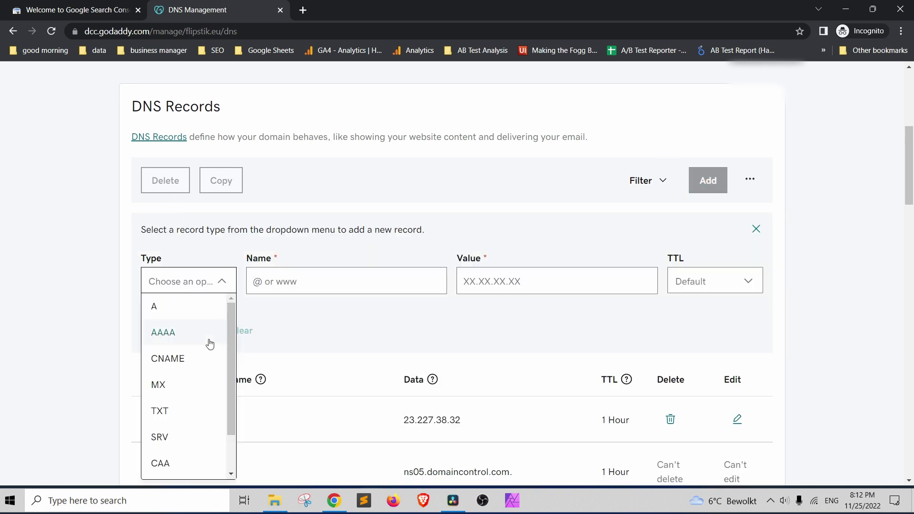
click(193, 410)
click(283, 280)
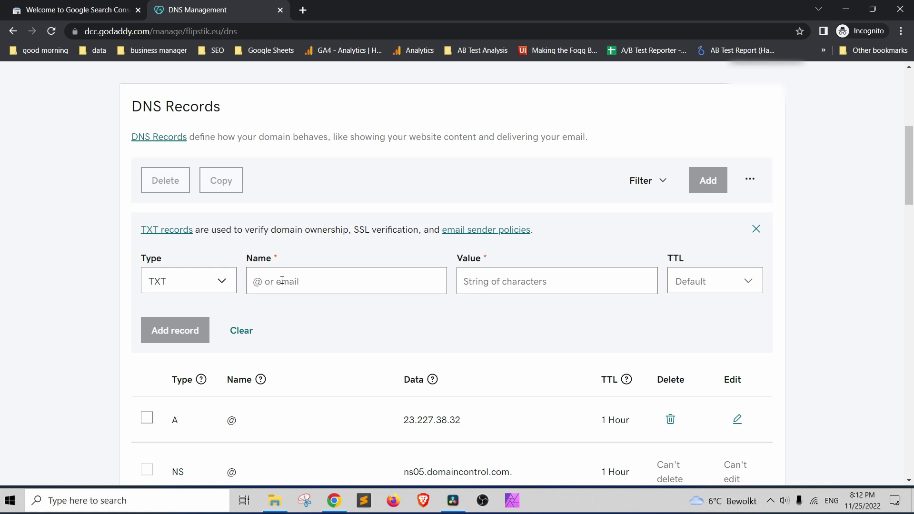
text(@)
key(ctrl+v)
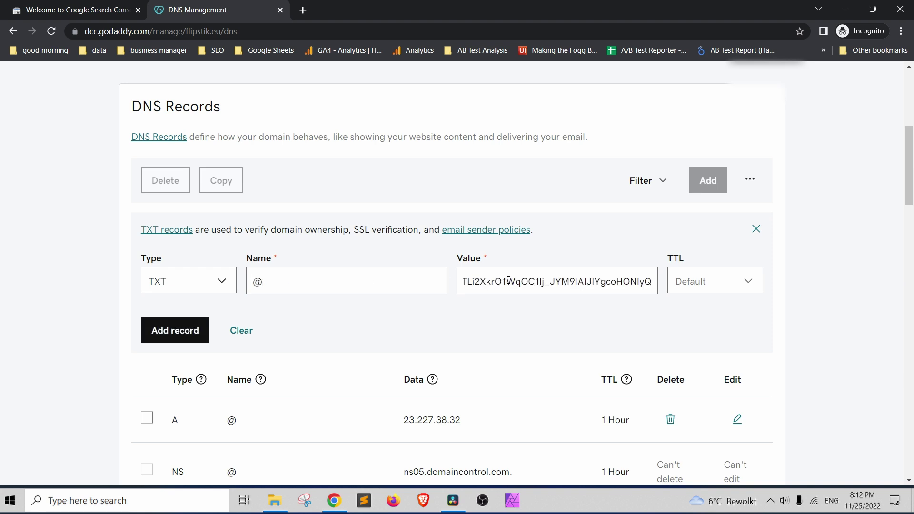
drag(528, 280, 378, 275)
click(706, 286)
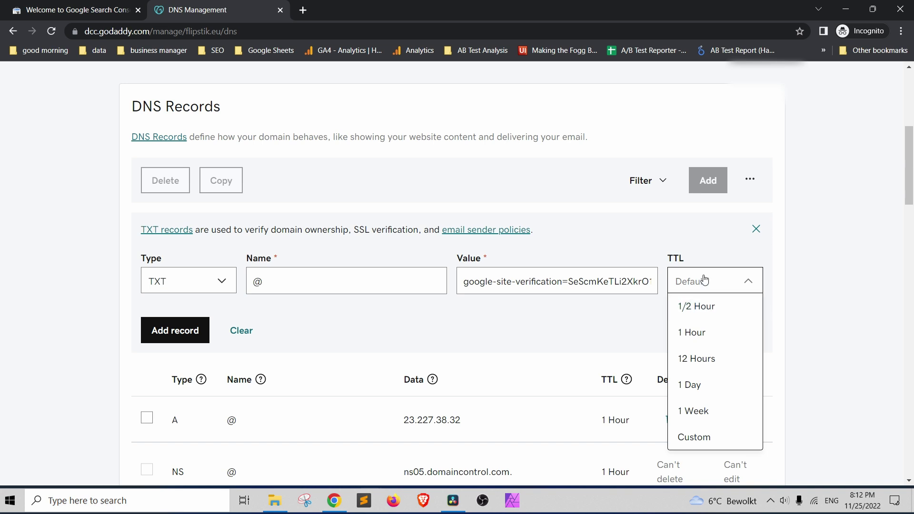
click(692, 263)
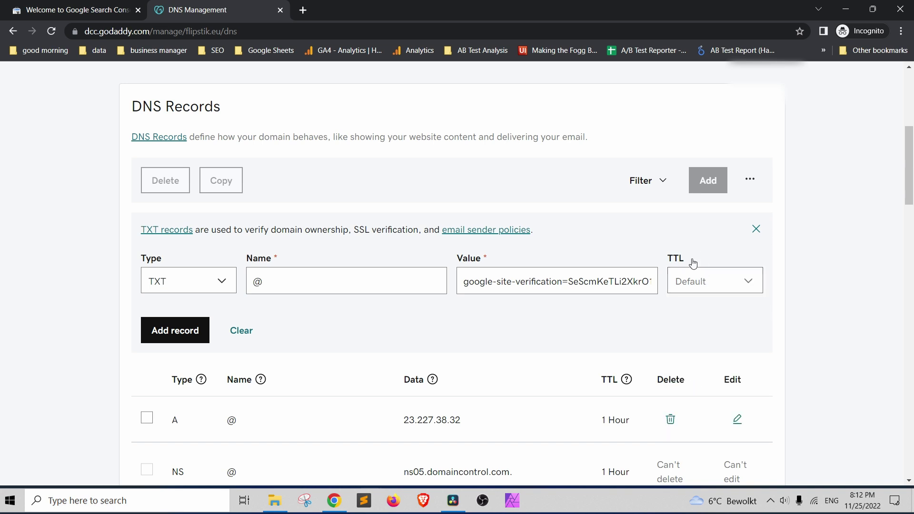
click(172, 324)
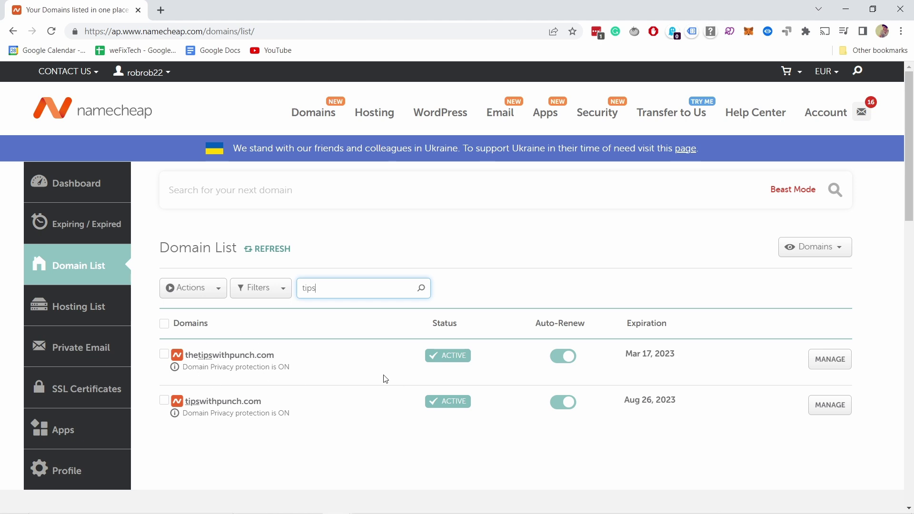
Step: Open the Advanced DNS settings for tipswithpunch.com in Namecheap
click(829, 408)
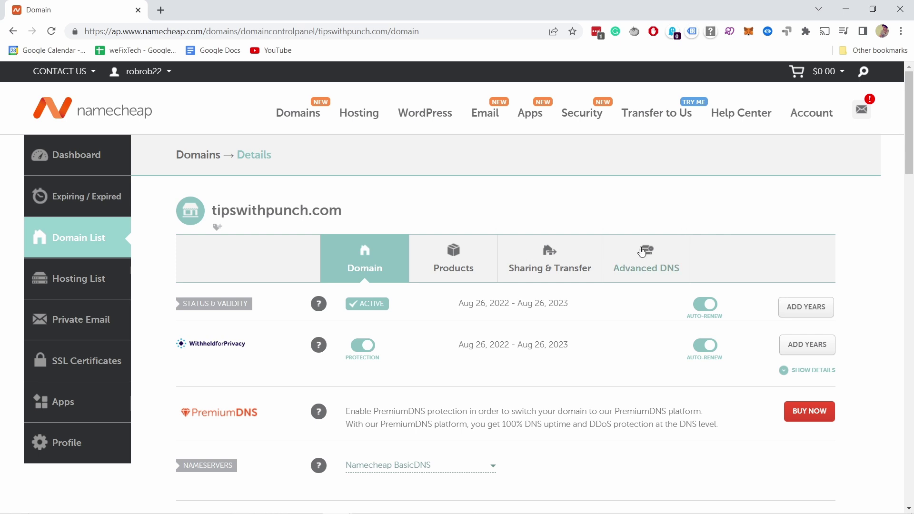
click(643, 270)
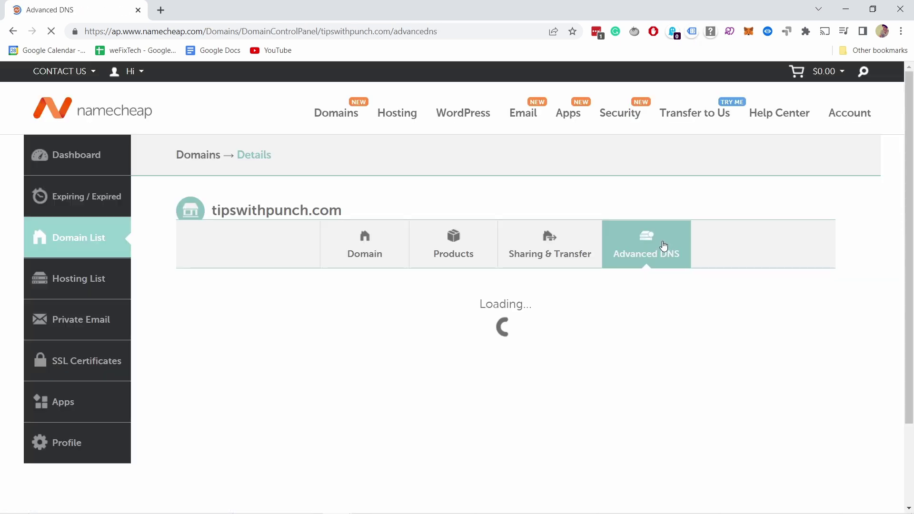
scroll(445, 279, down, 4)
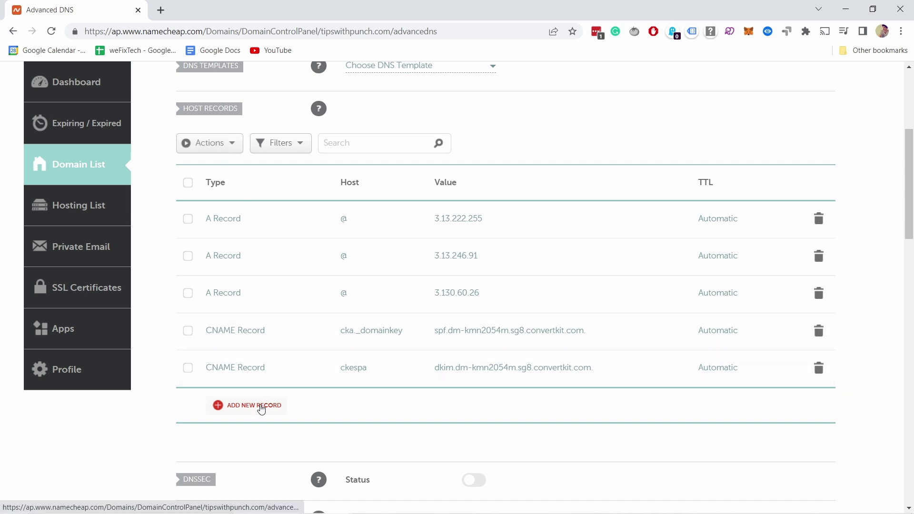
Step: Add a new TXT record row with host @, ready for its value
click(247, 405)
scroll(259, 408, down, 3)
scroll(259, 286, down, 3)
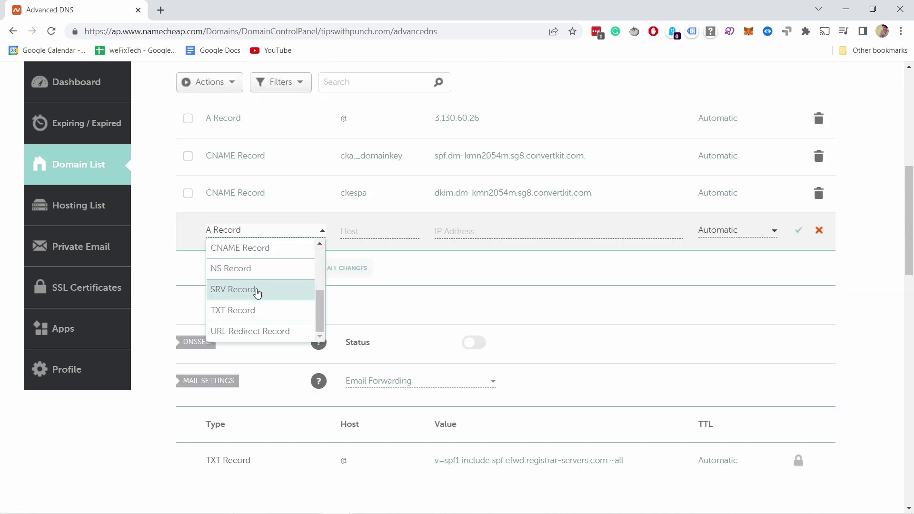
click(259, 310)
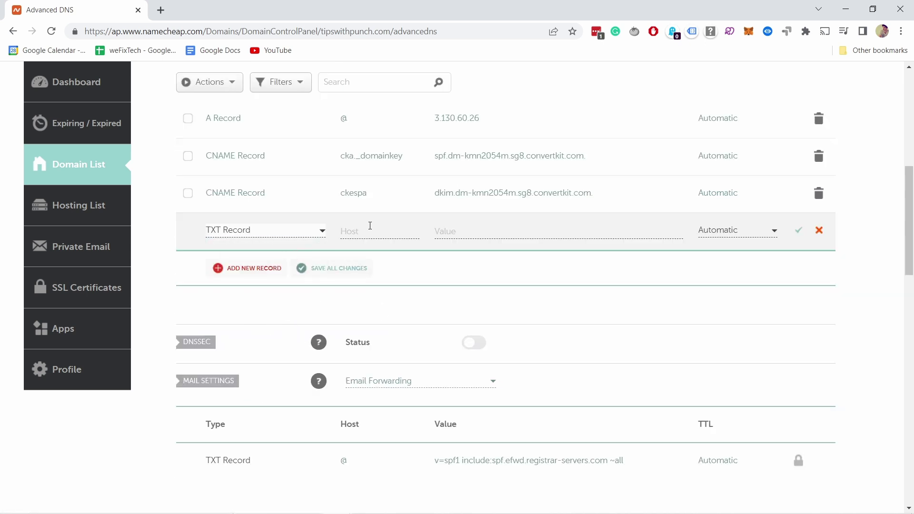
click(368, 231)
click(378, 279)
click(471, 233)
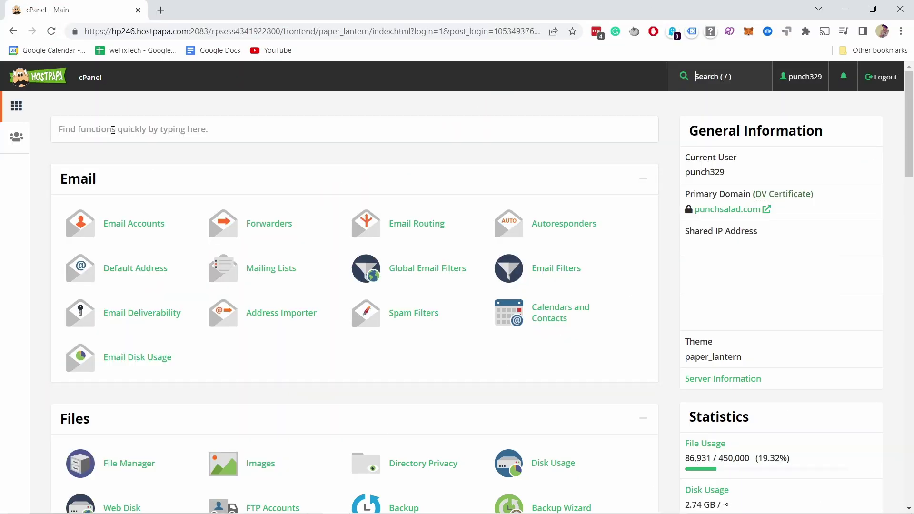
Step: Find the Zone Editor by searching 'dns' and manage the punchsalad.com zone
click(113, 130)
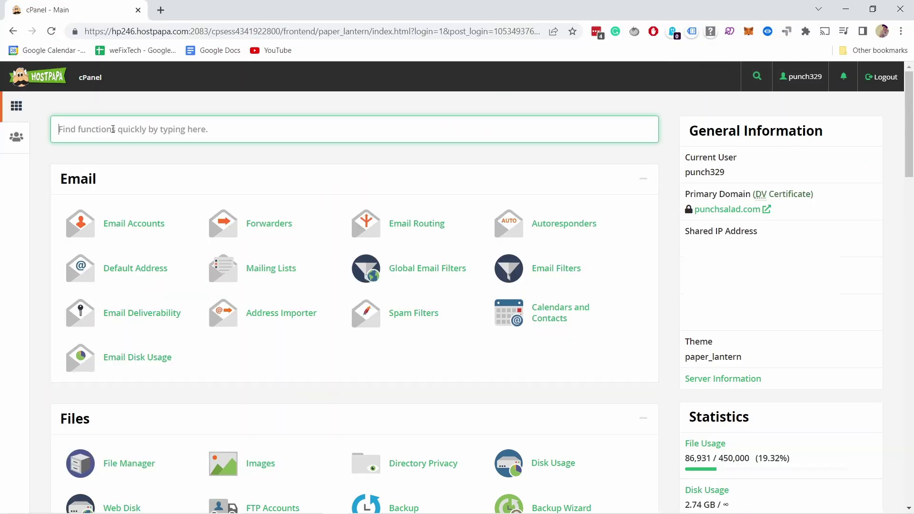
text(dns)
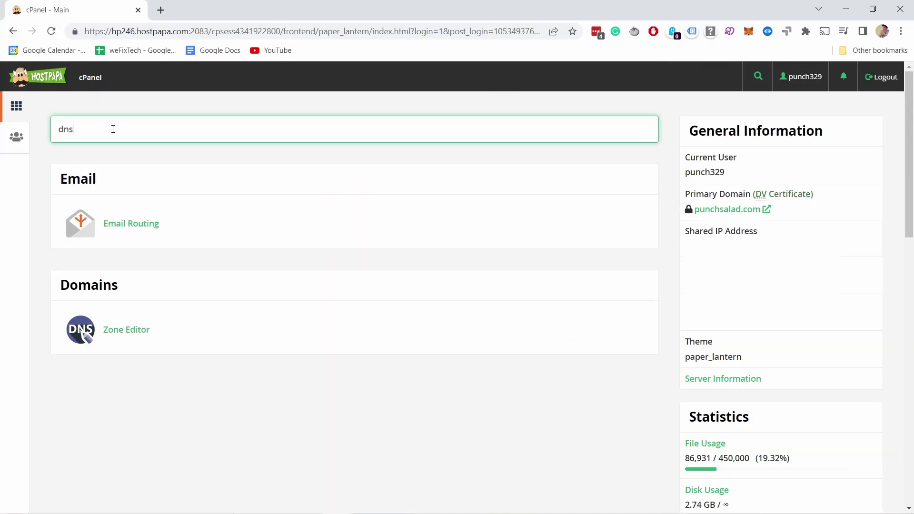
click(113, 336)
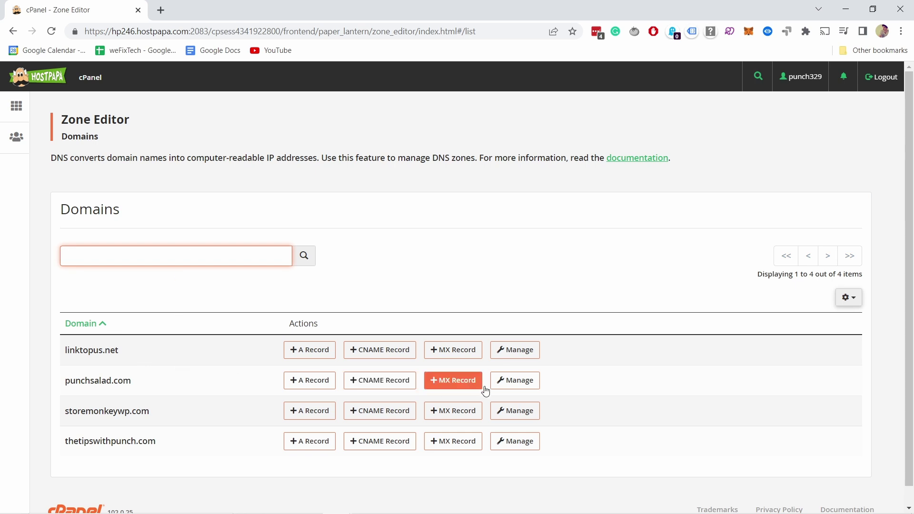
click(525, 380)
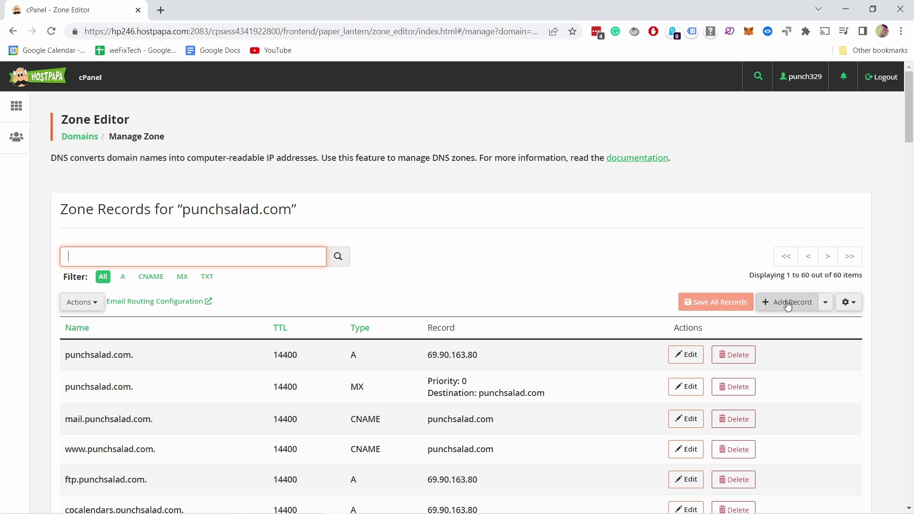
Step: Add a new TXT record named punchsalad.com., ready for its text value
click(787, 304)
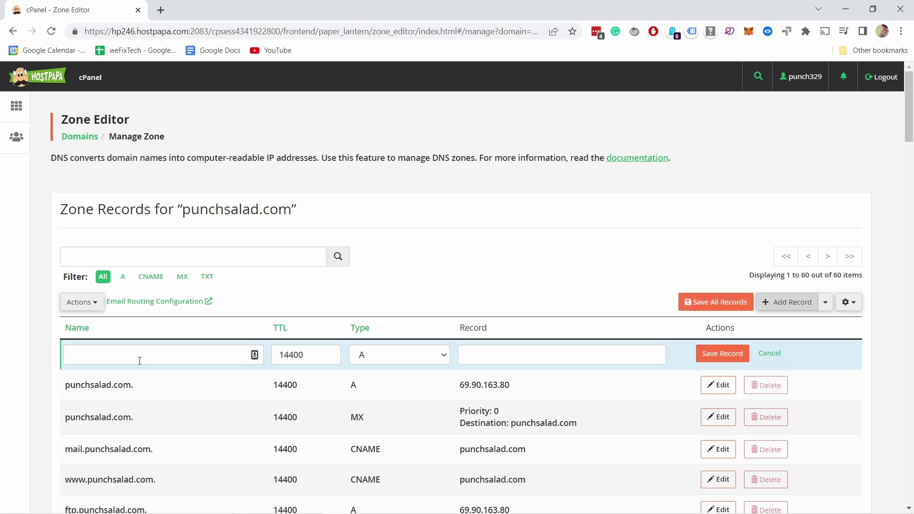
click(179, 354)
text(punchsalad.com)
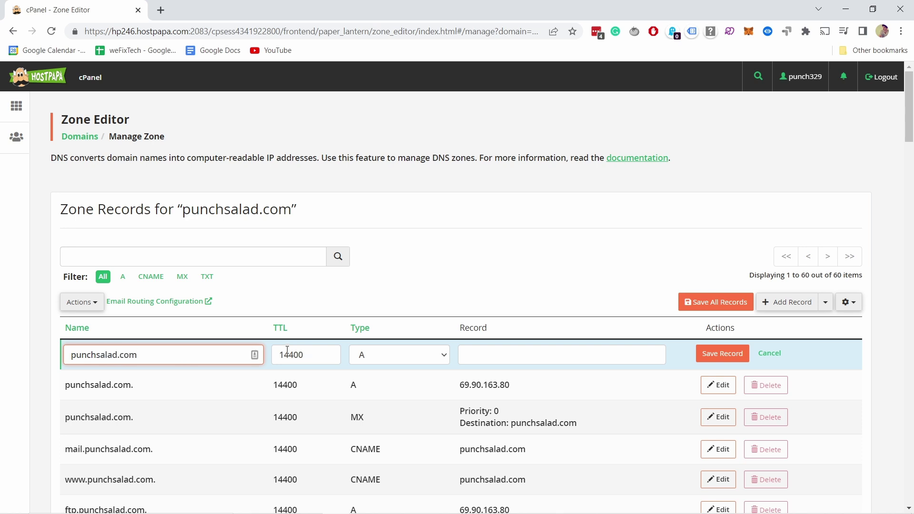
click(381, 361)
click(376, 443)
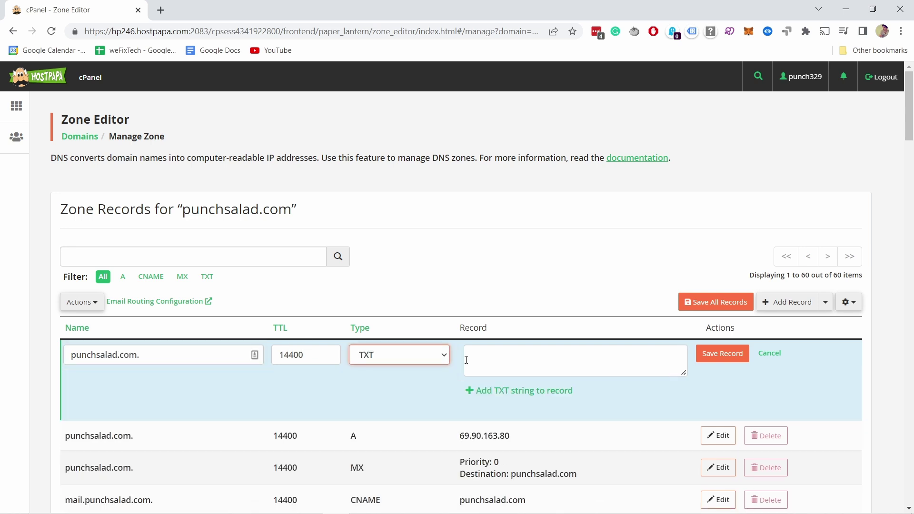
click(498, 359)
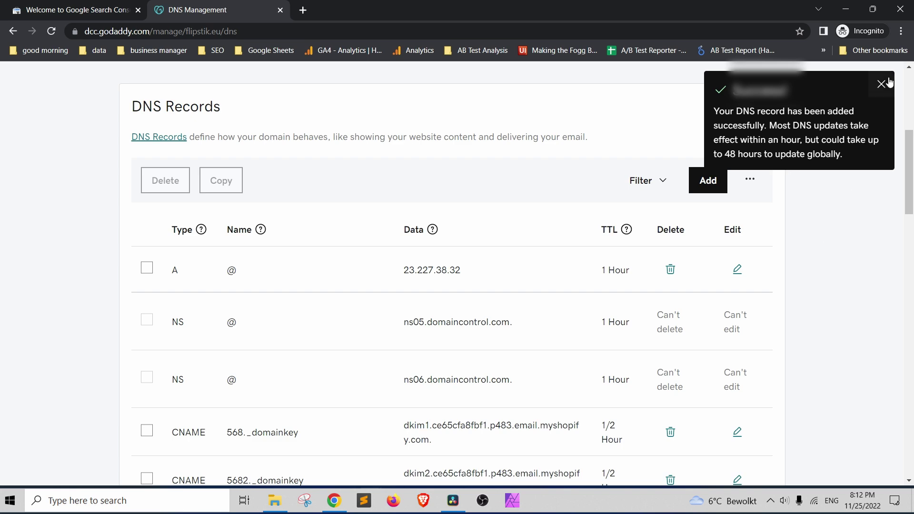
Step: Dismiss the success message and check page 2 of the DNS Records table for the new TXT record
click(880, 85)
scroll(360, 319, down, 9)
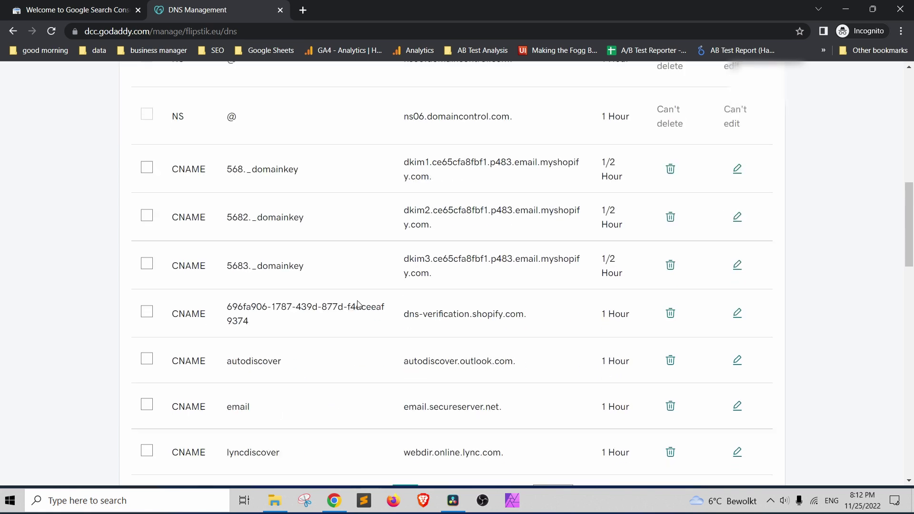
scroll(376, 309, up, 10)
scroll(501, 372, down, 7)
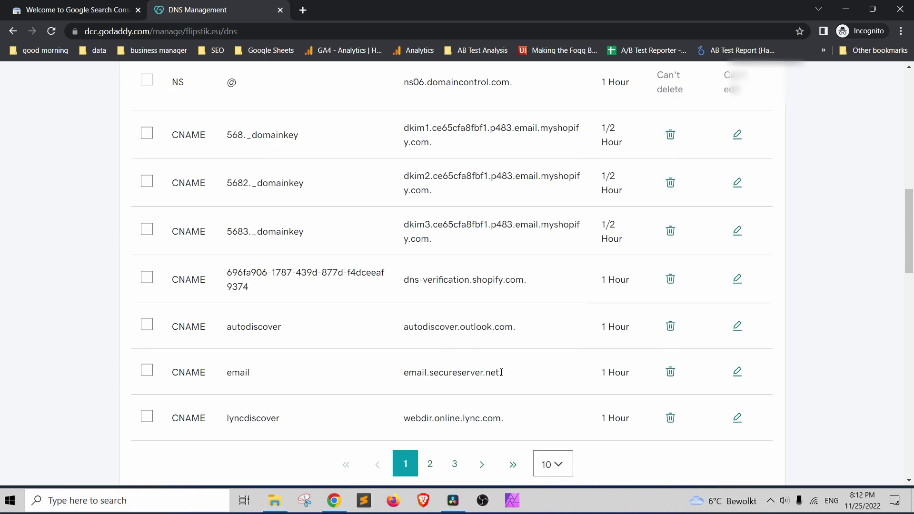
click(452, 462)
scroll(397, 237, down, 7)
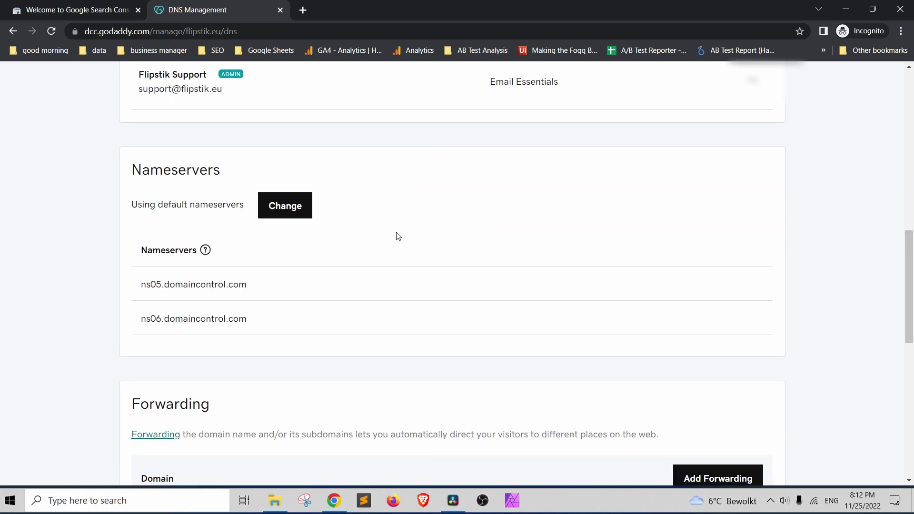
scroll(393, 226, up, 3)
scroll(393, 218, up, 10)
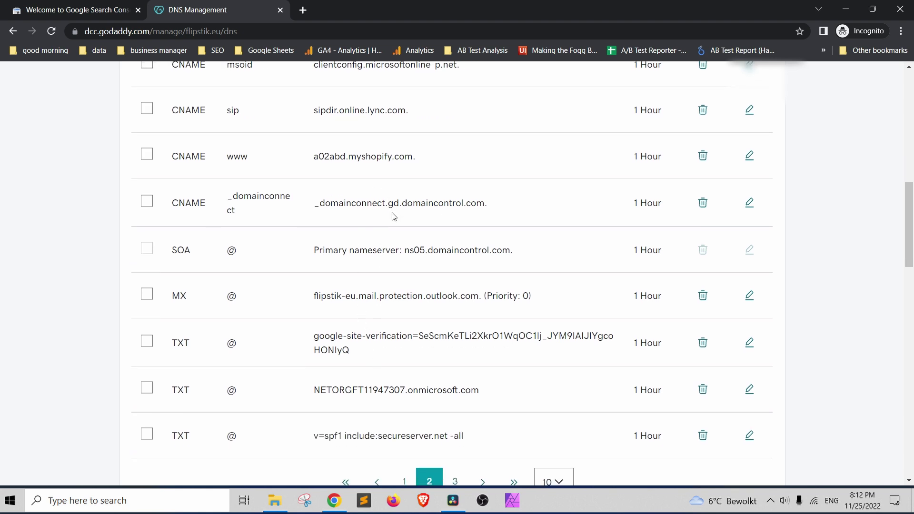
scroll(396, 224, up, 12)
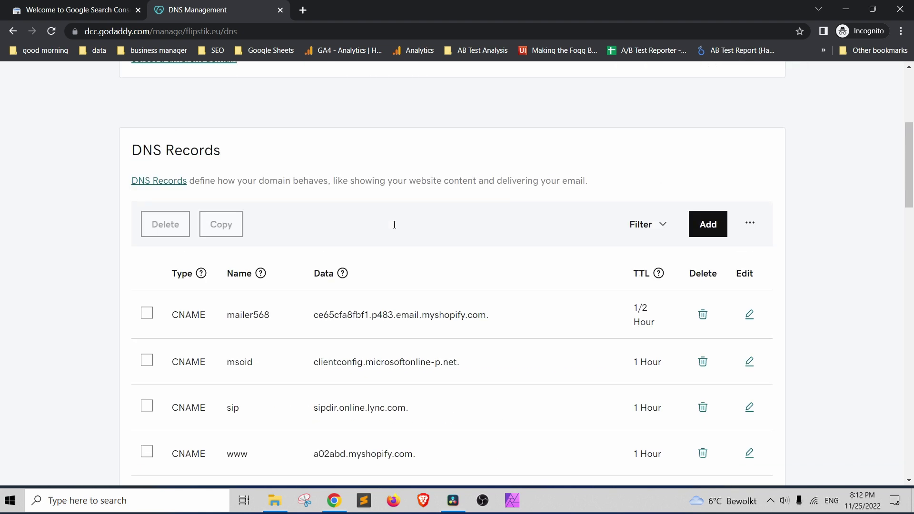
Step: Switch back to the Search Console tab showing the Verify domain ownership dialog
click(70, 6)
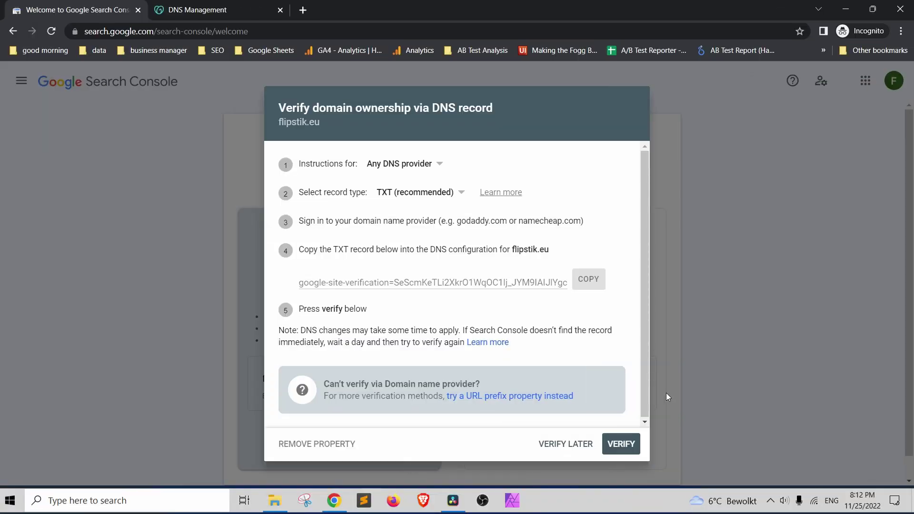
Step: Verify flipstik.eu ownership and go to the newly verified Domain property
click(621, 445)
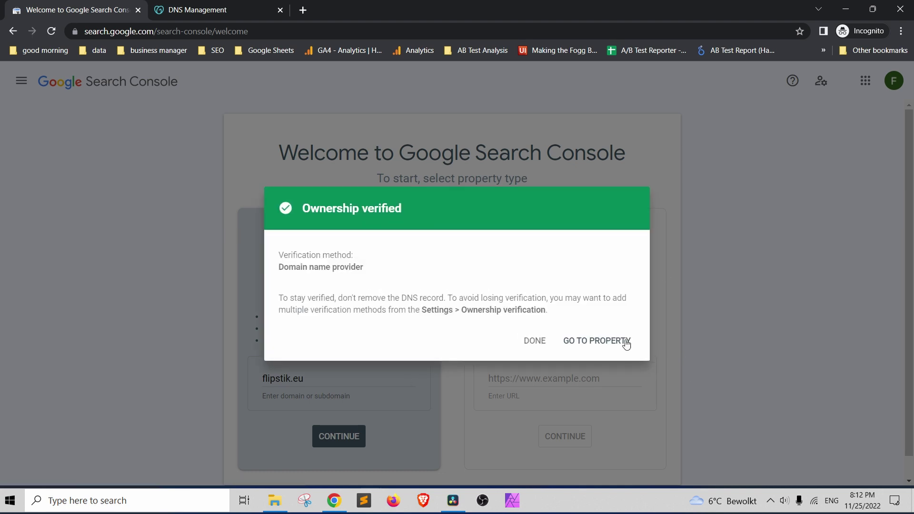
click(607, 340)
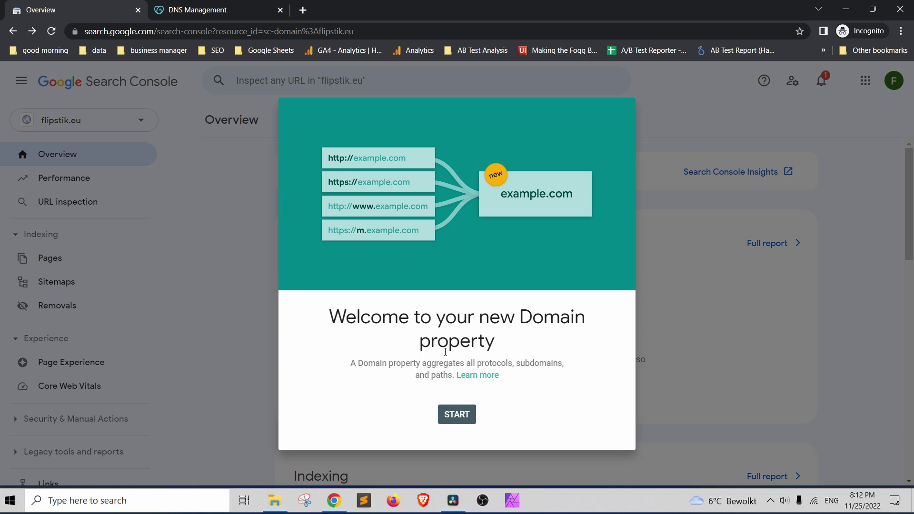
Step: Dismiss the welcome dialog to reveal the flipstik.eu Overview page
click(458, 416)
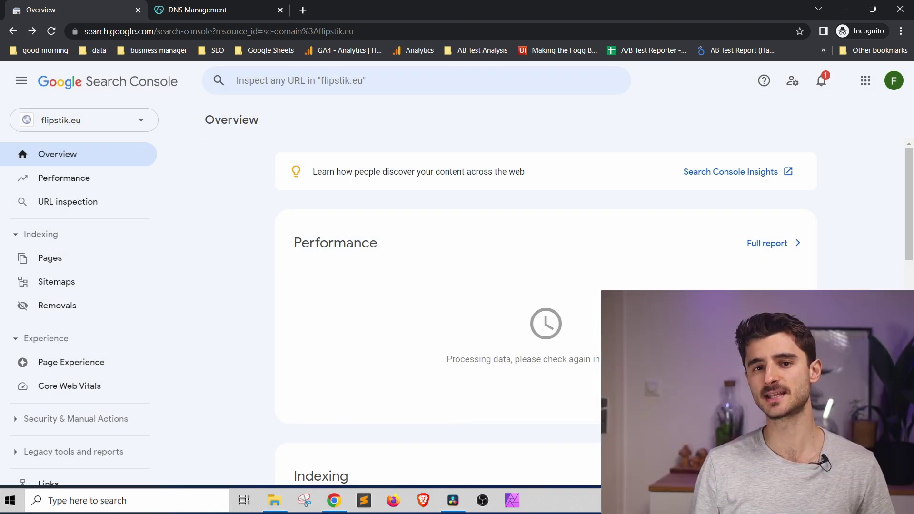